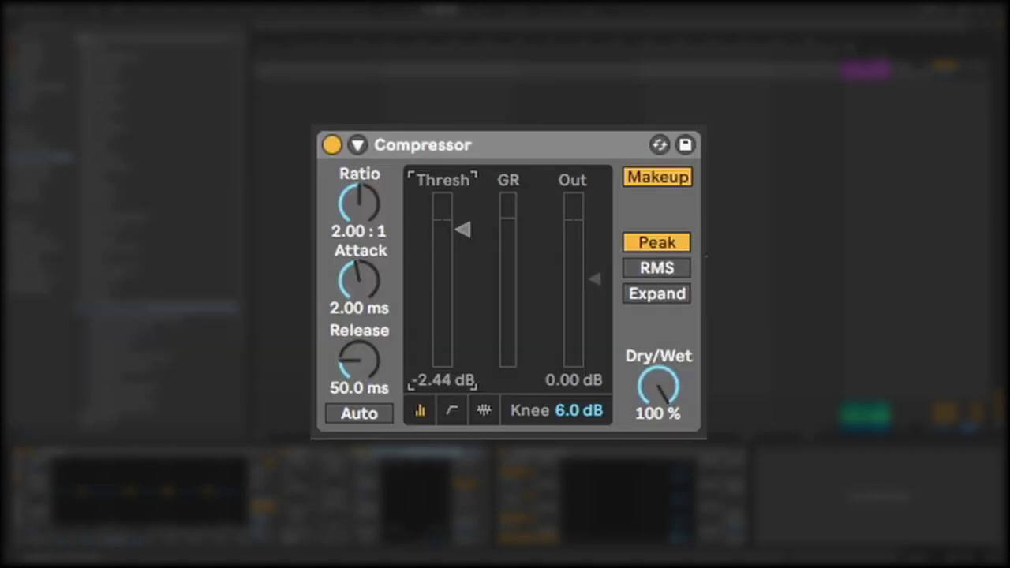
Step: Set the Compressor to a threshold of about -14 dB with a 5:1 ratio
left_click_drag(462, 227, 442, 277)
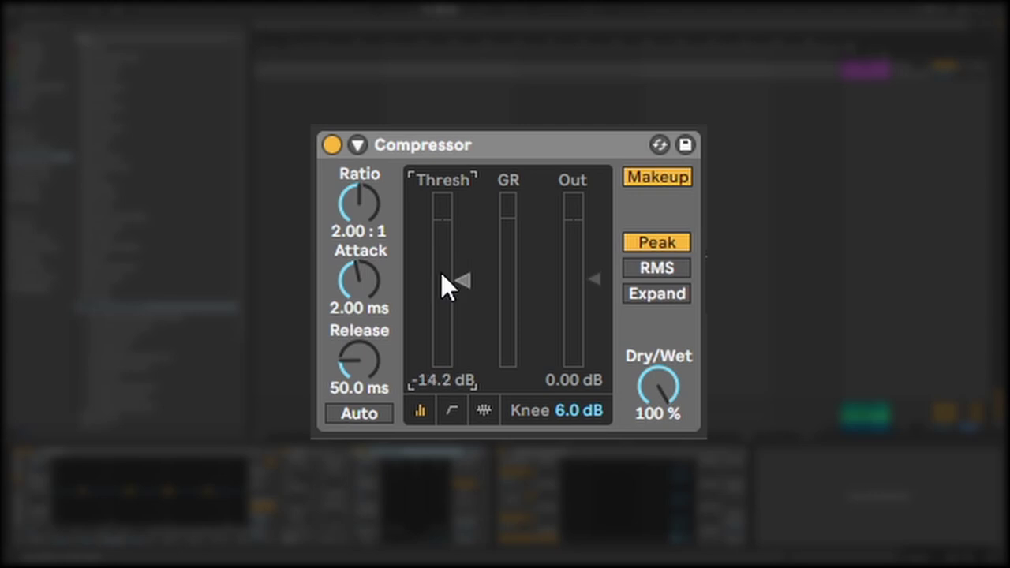
left_click(353, 231)
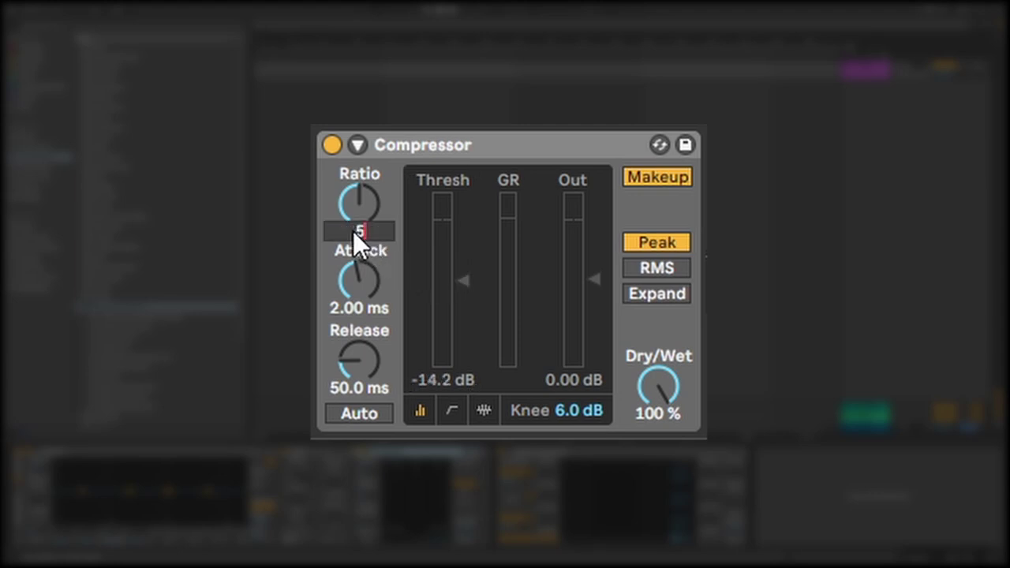
type("5")
key("Return")
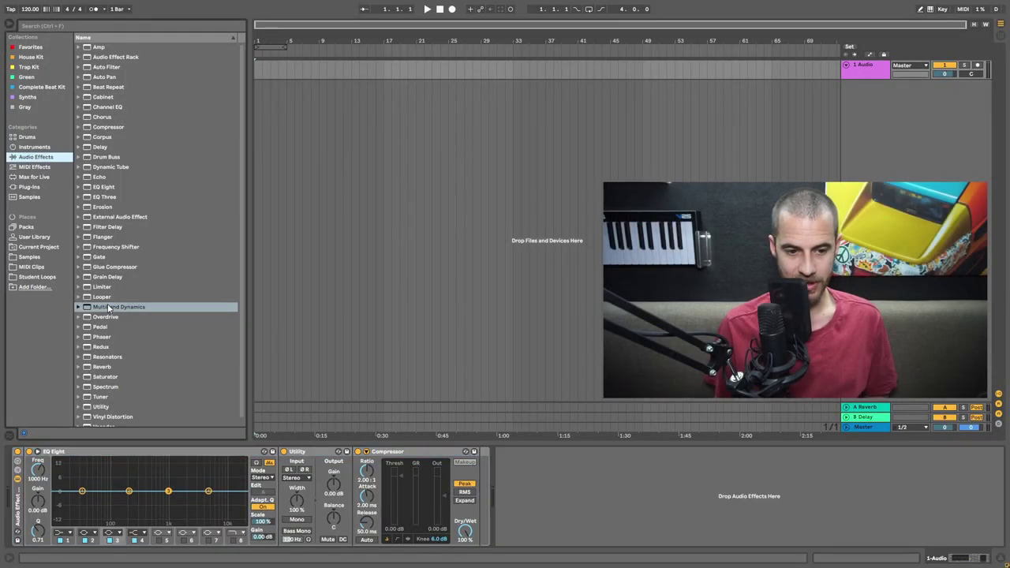
Step: Drop Multiband Dynamics after the Compressor, with band splits at 120 Hz and 2.50 kHz
left_click_drag(108, 309, 562, 476)
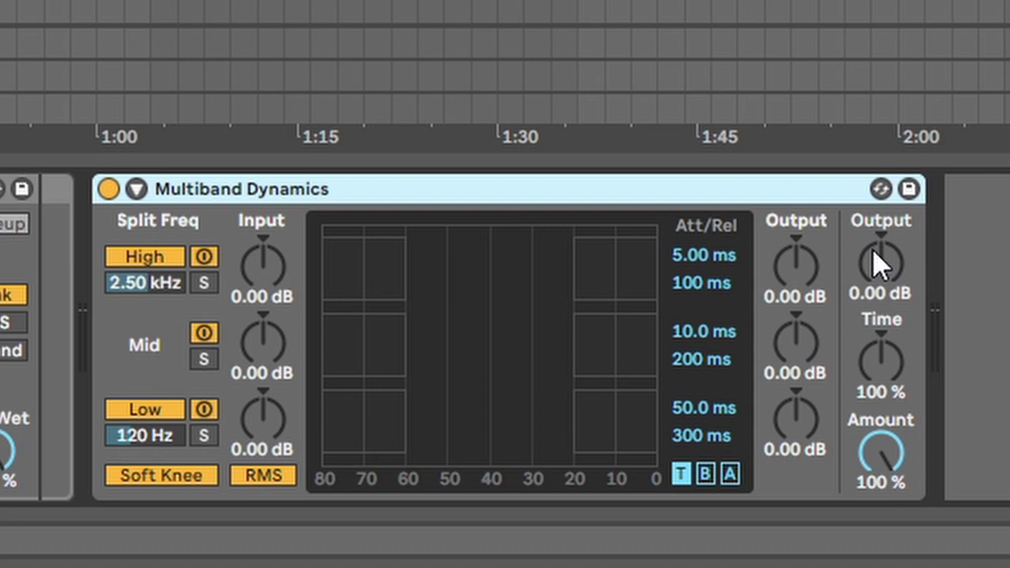
Step: Select the Multiband Dynamics device to work on its high band's threshold regions
left_click(883, 355)
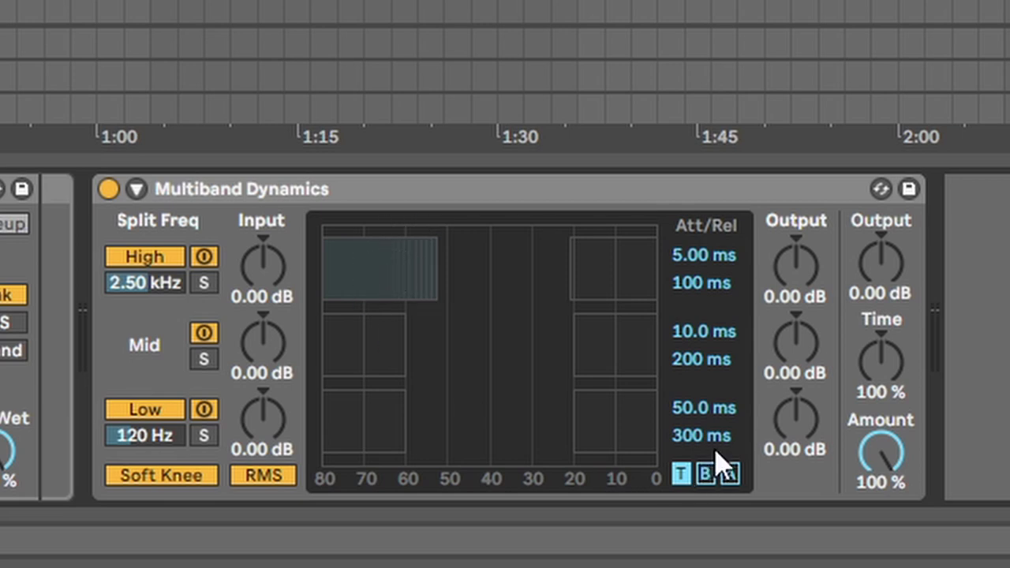
Step: Lower the high band's below ratio and set its above threshold to -32.5 dB at 1:1.20
left_click(706, 475)
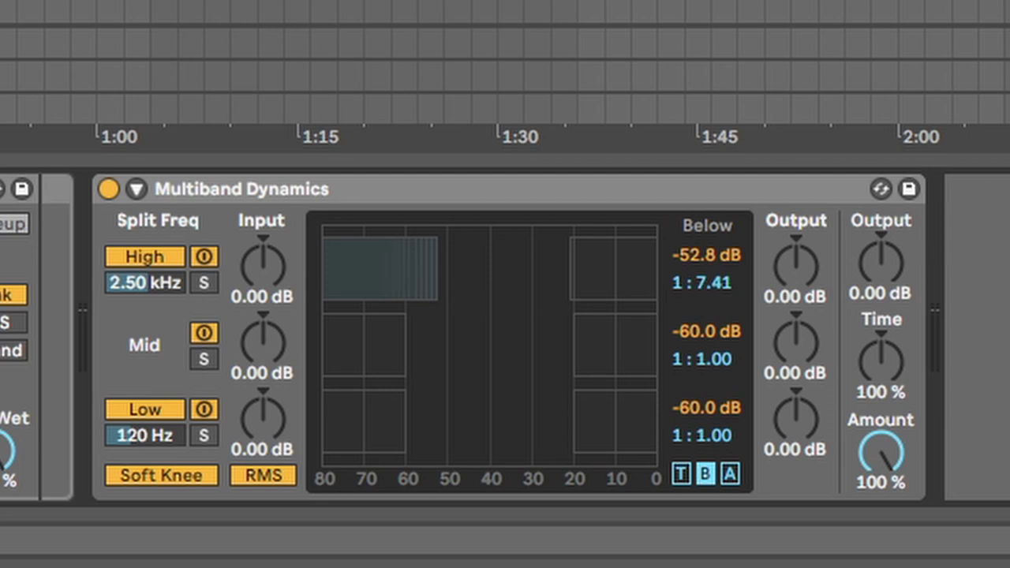
mouse_move(702, 282)
left_mouse_down()
mouse_move(702, 296)
mouse_move(702, 272)
left_mouse_up()
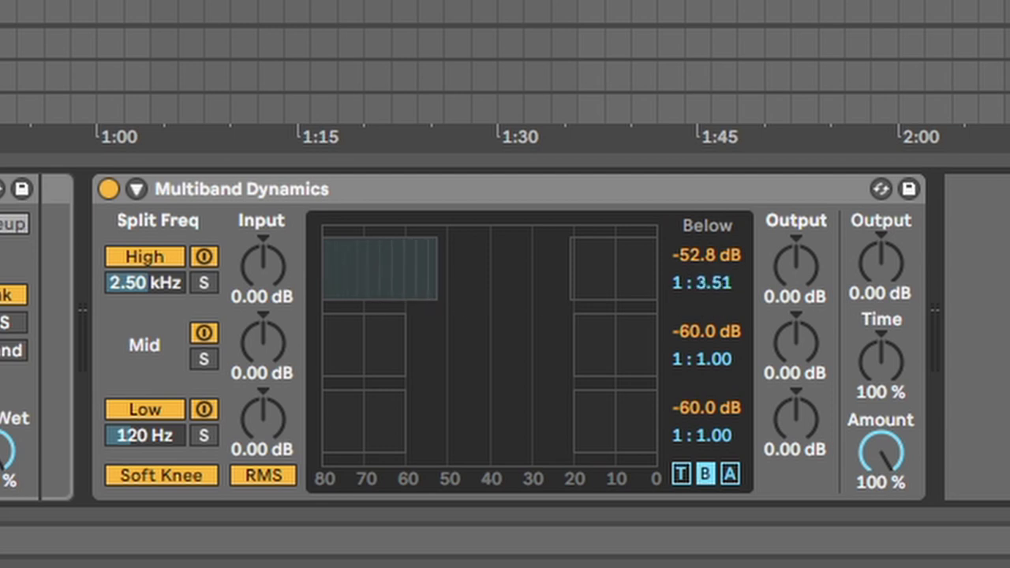
left_click(730, 477)
left_click_drag(702, 283, 701, 285)
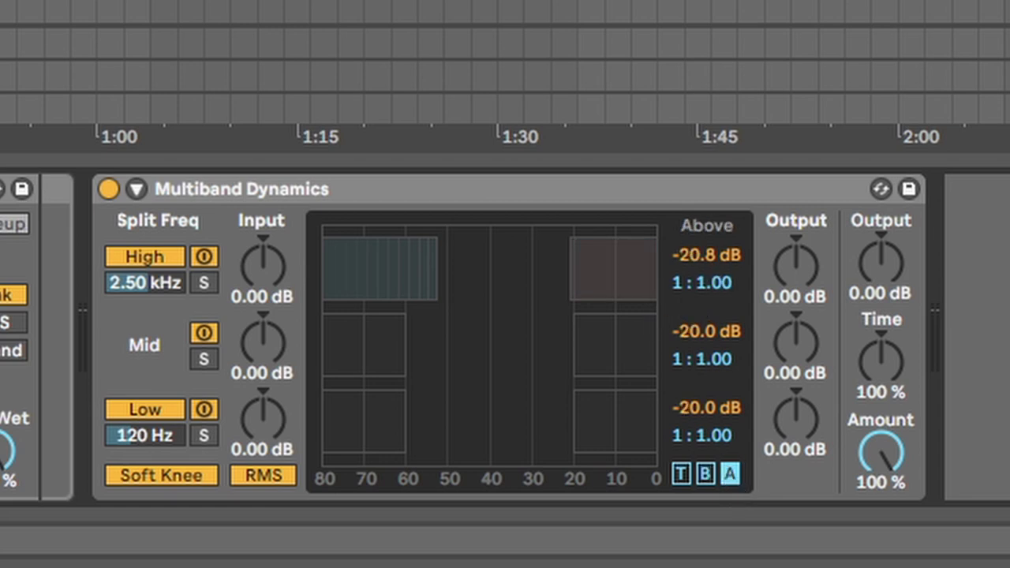
left_click_drag(577, 265, 521, 266)
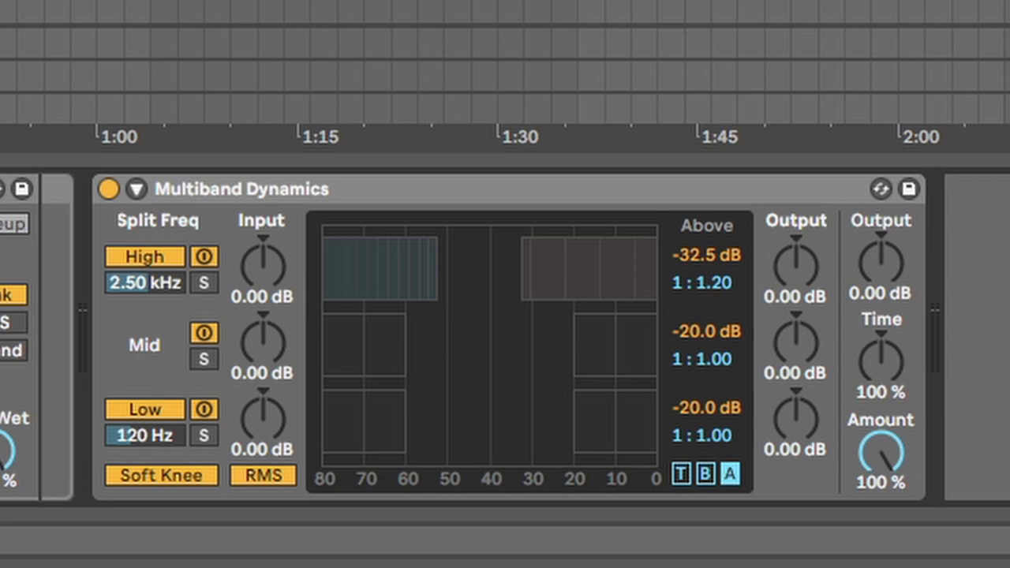
left_click_drag(427, 275, 464, 275)
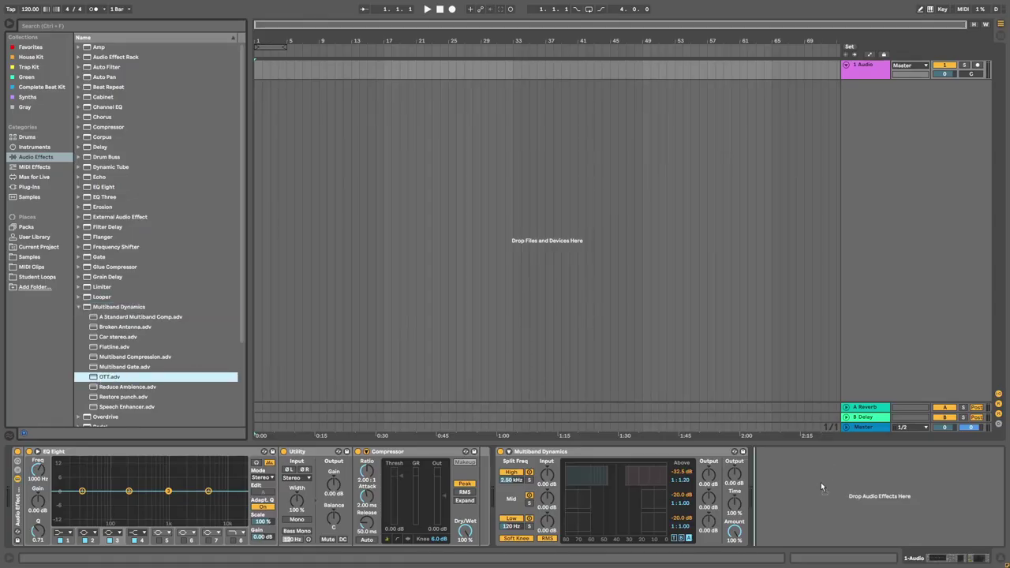
Step: Add the OTT preset to the chain and delete the original Multiband Dynamics device
left_click_drag(822, 487, 837, 478)
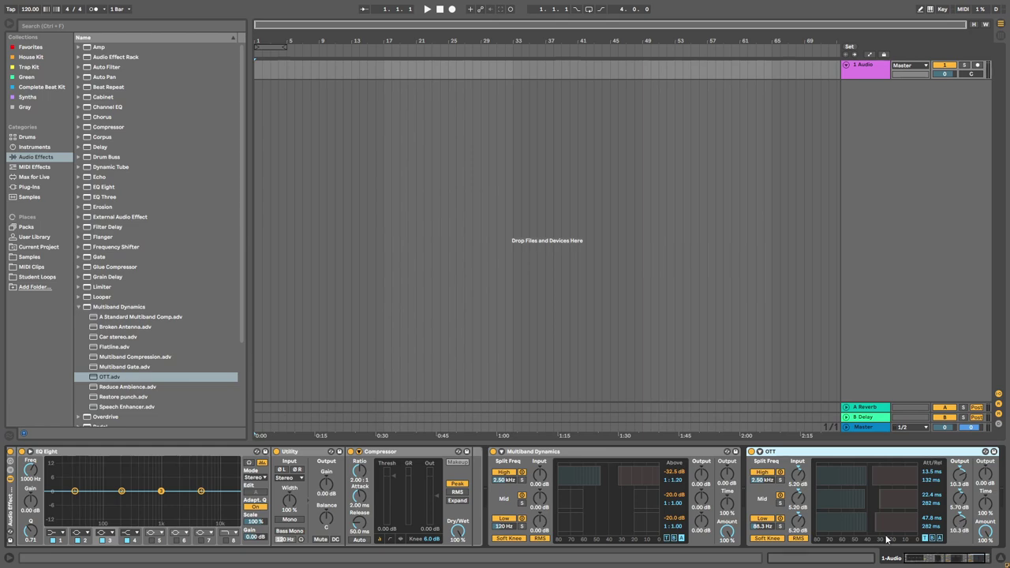
left_click(514, 452)
key("Delete")
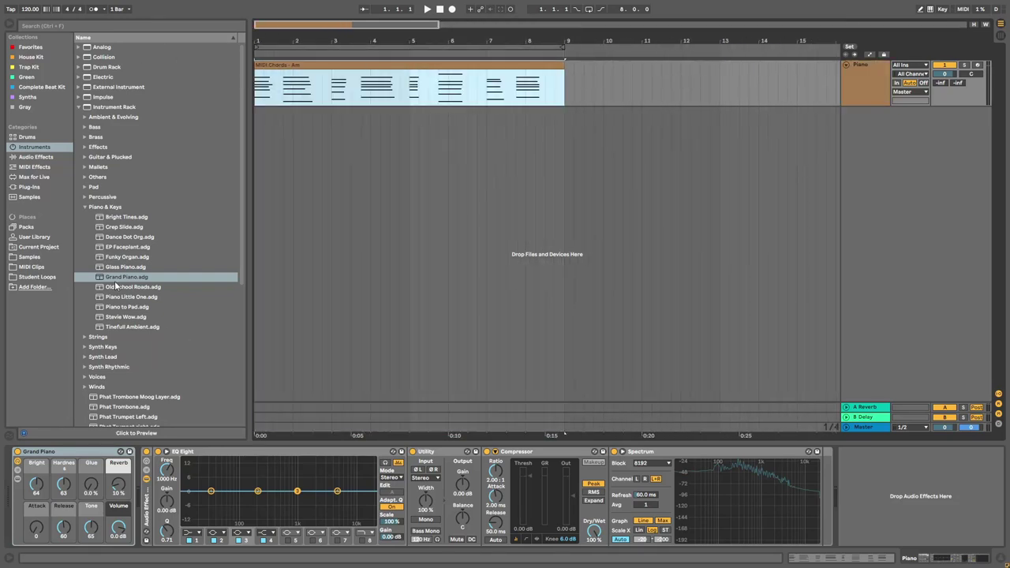
Step: Load the OTT preset from Audio Effects onto the end of the Piano track's chain
left_click(28, 179)
left_click(26, 159)
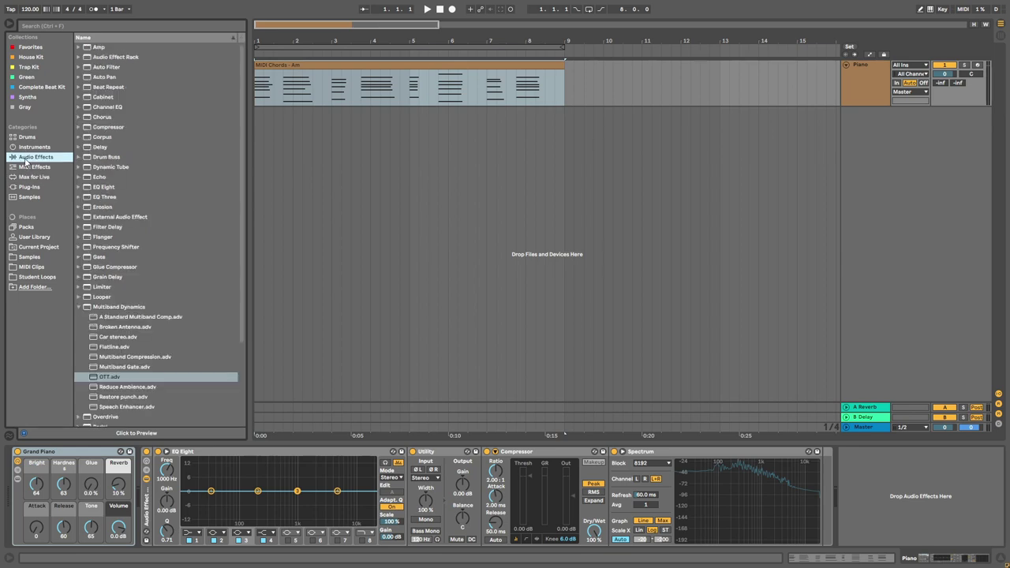
left_click(126, 377)
left_click_drag(881, 496, 876, 494)
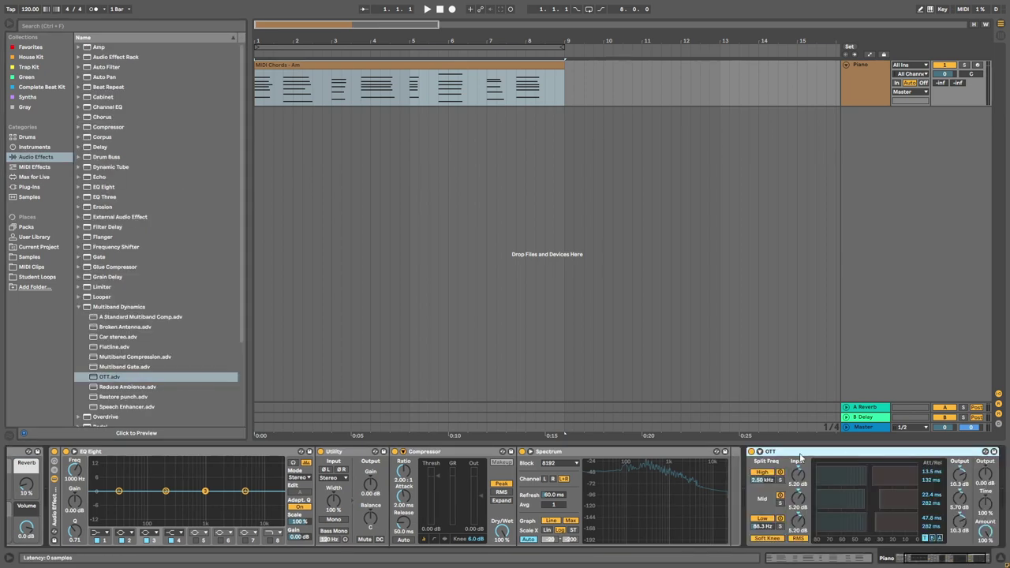
Step: Play the MIDI Chords - Am clip and switch on OTT at 100% amount
left_click(348, 64)
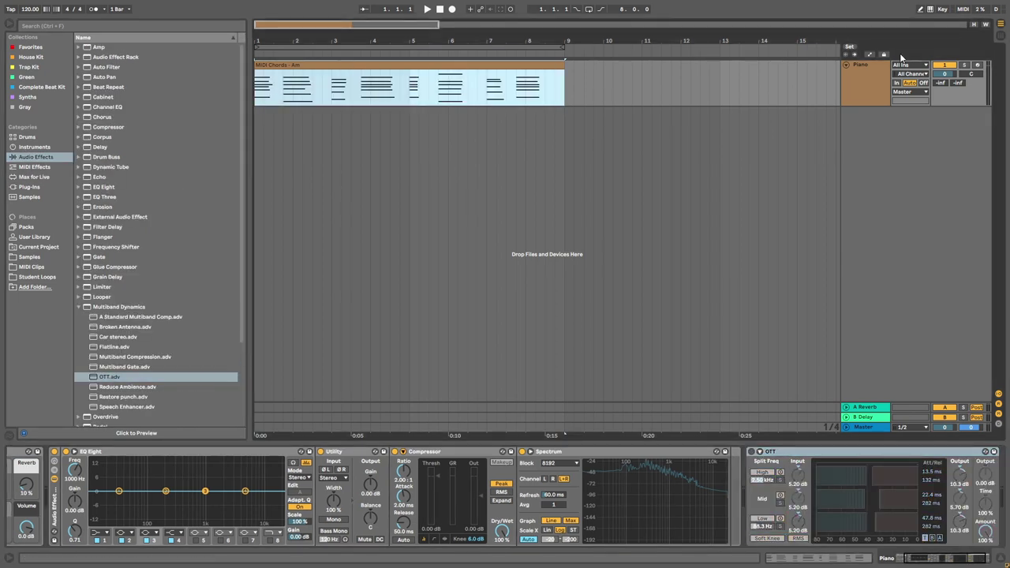
key("space")
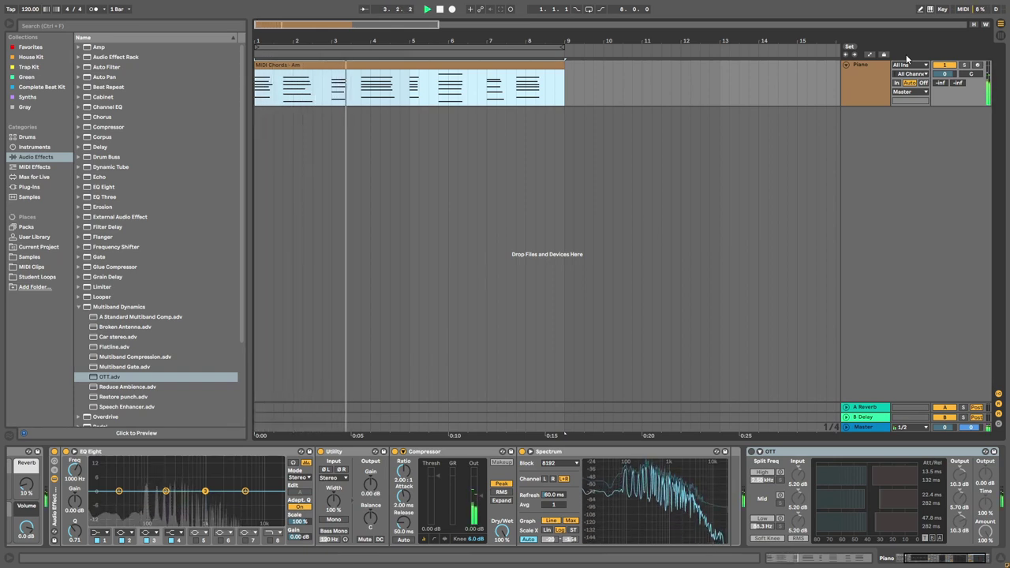
left_click(752, 455)
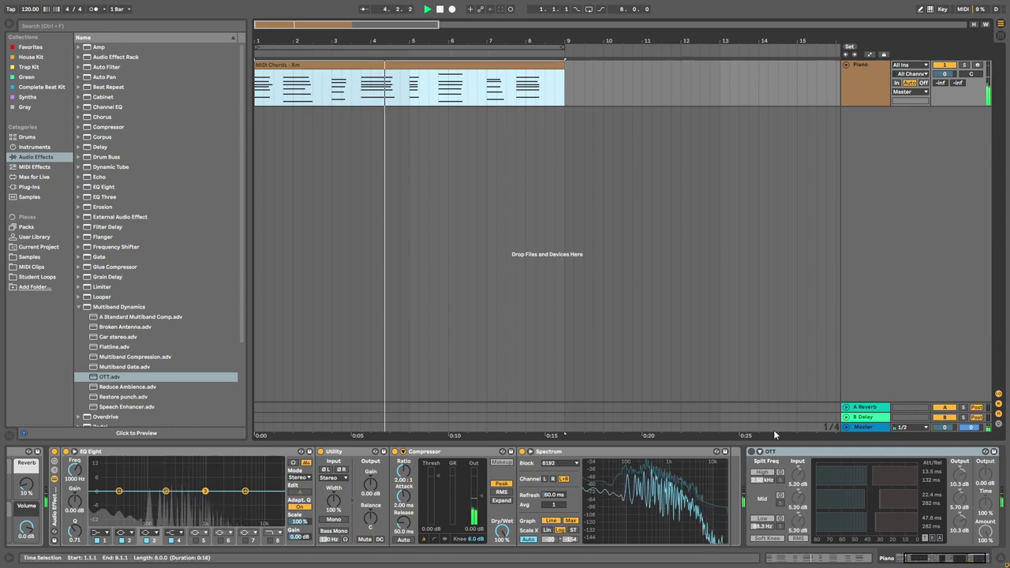
left_click(753, 456)
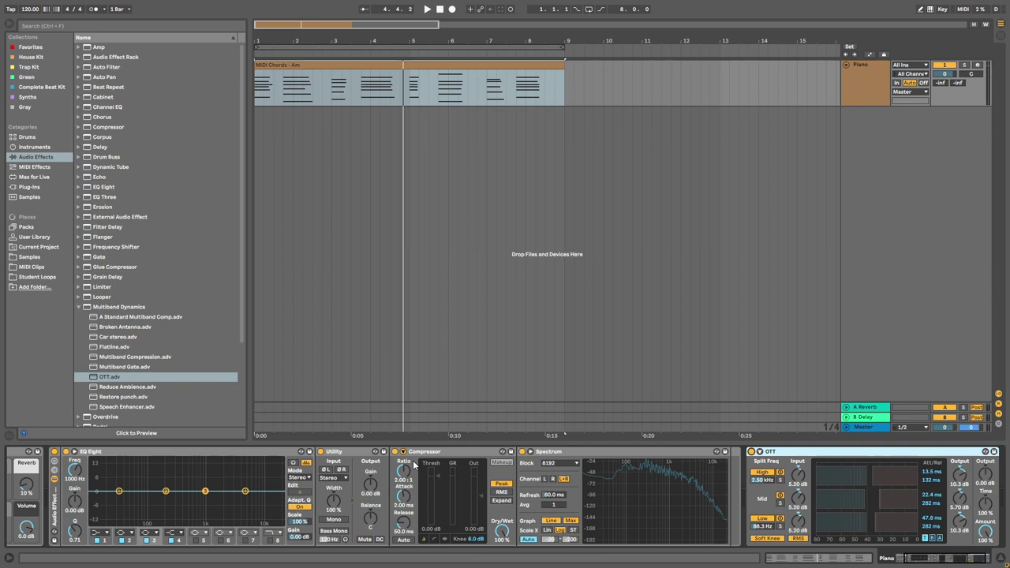
left_click(922, 561)
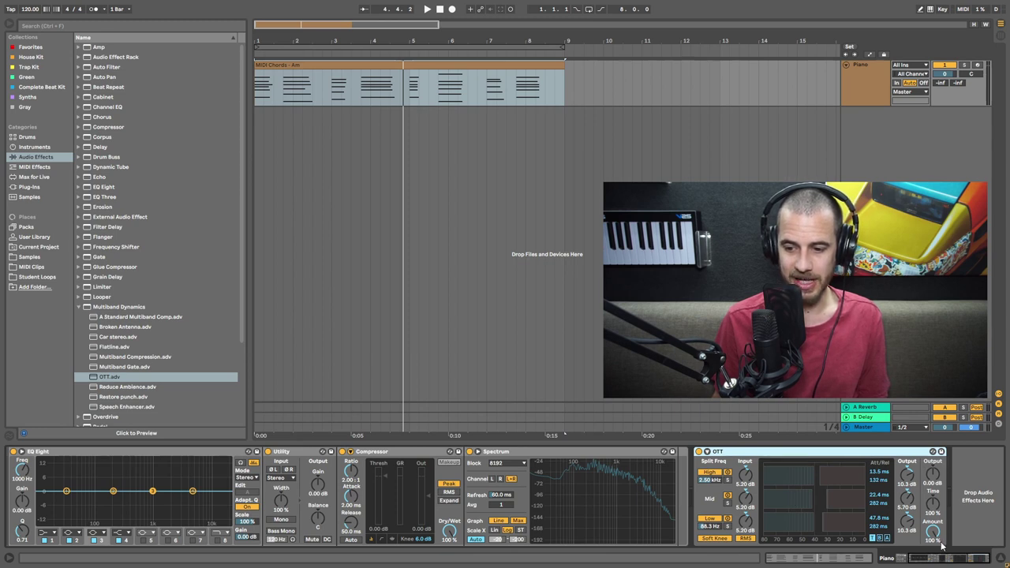
Step: Play the Am chords with OTT's amount lowered and its time raised to 117%
left_click(428, 64)
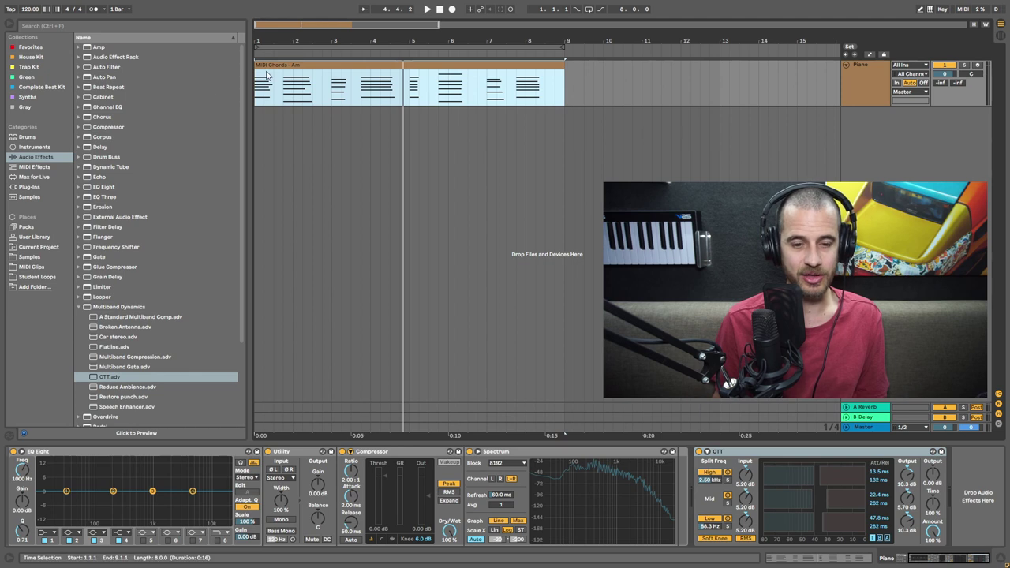
left_click(313, 67)
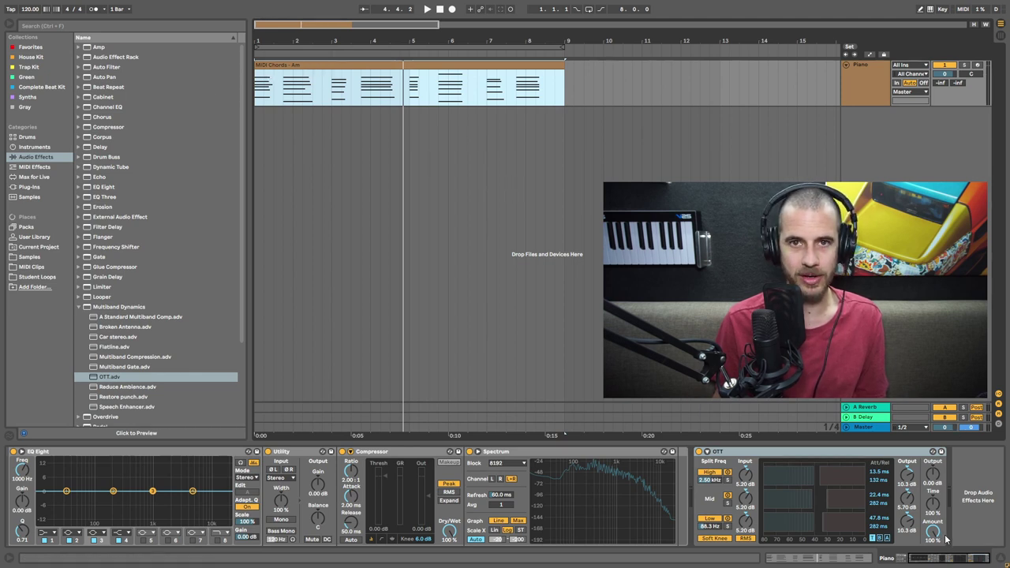
left_click_drag(947, 539, 948, 550)
key("space")
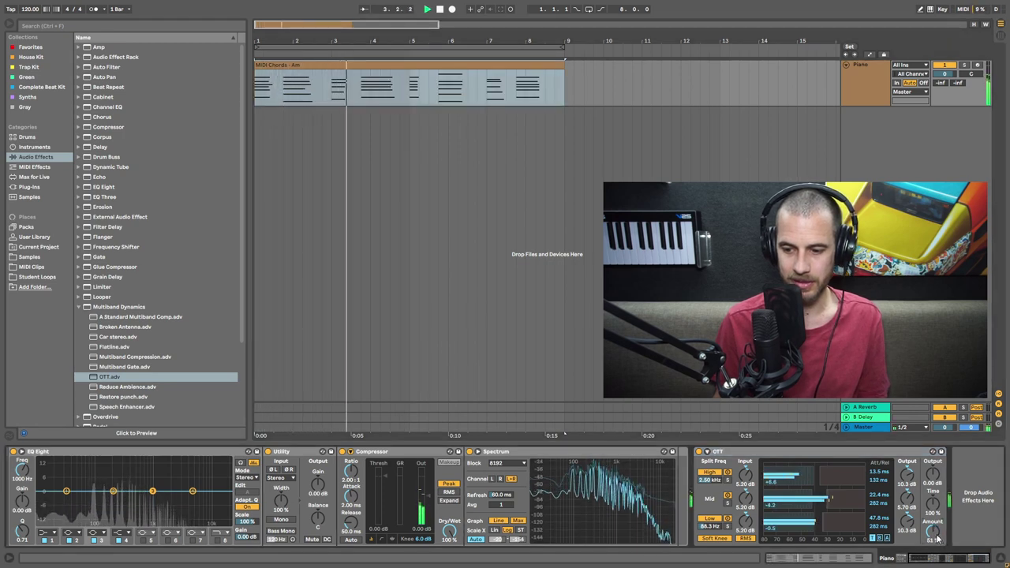
left_click_drag(933, 505, 933, 496)
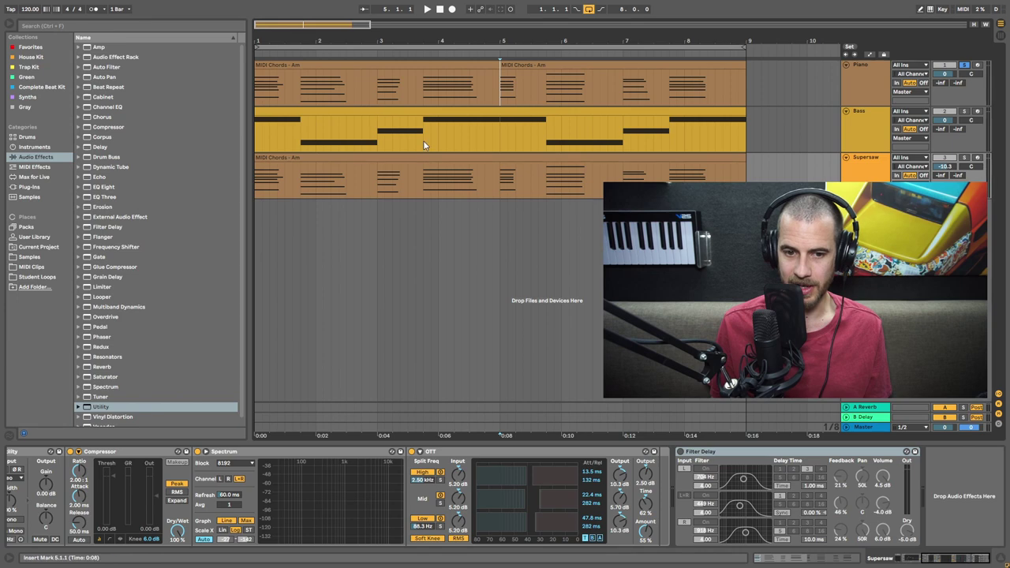
Step: Play the Piano clip's first bars, enabling OTT on the Piano and Bass tracks
left_click(399, 176)
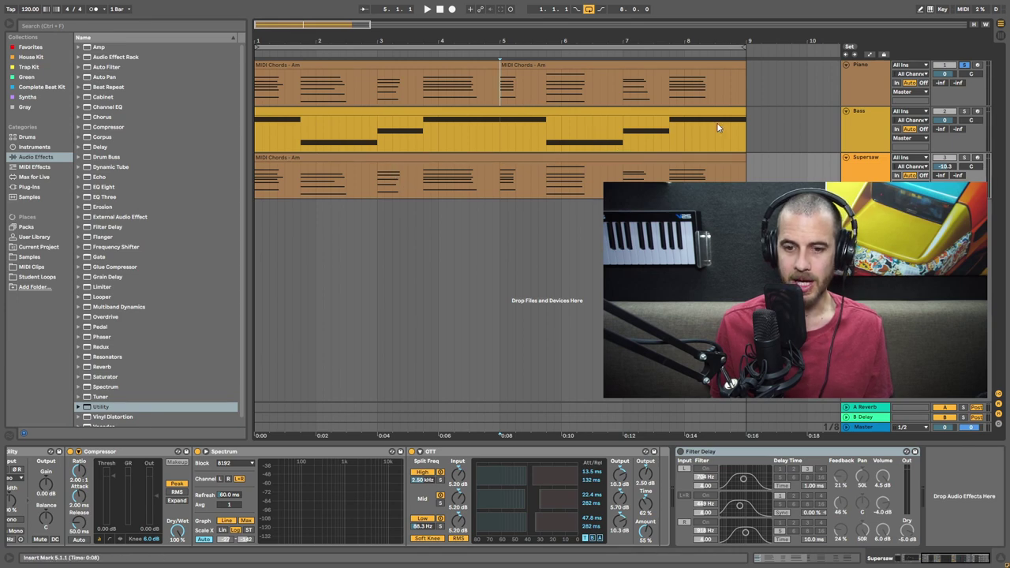
left_click(260, 83, "shift")
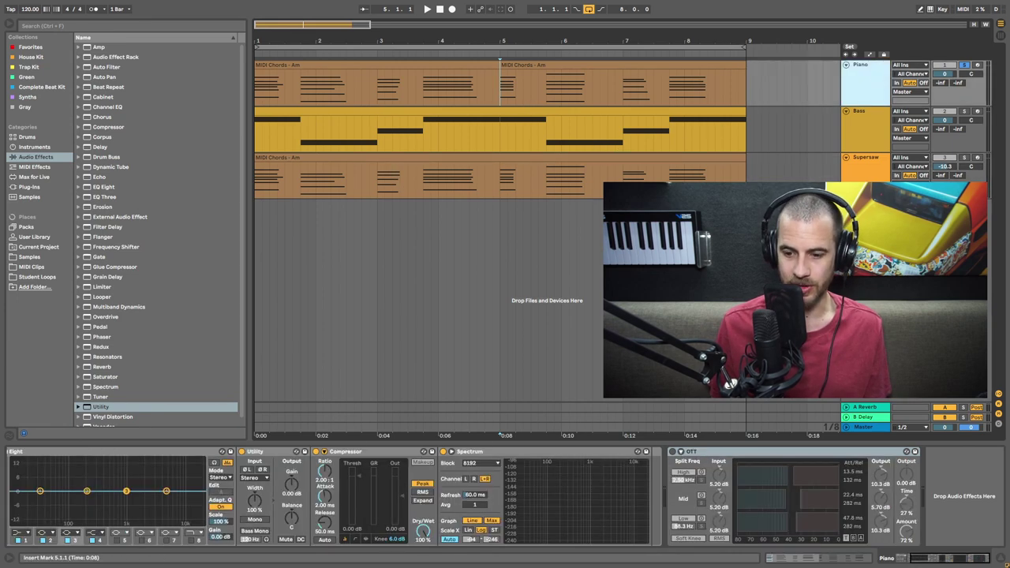
key("space")
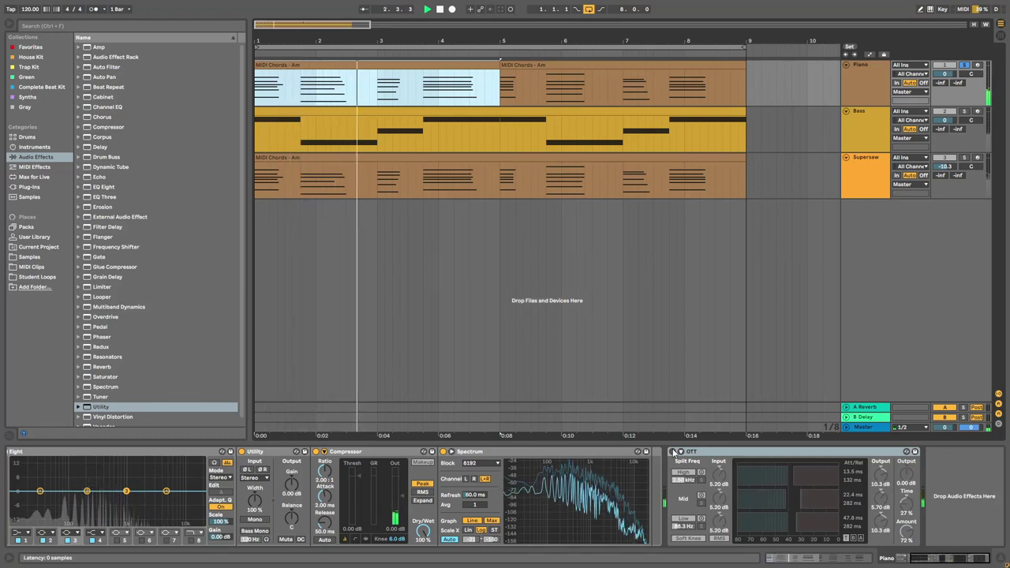
left_click(673, 452)
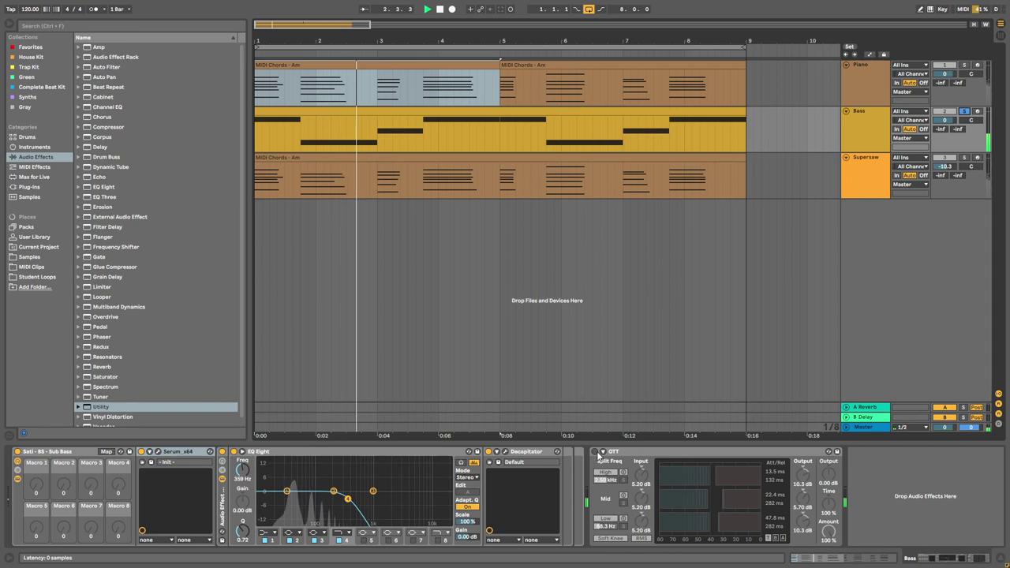
left_click(596, 452)
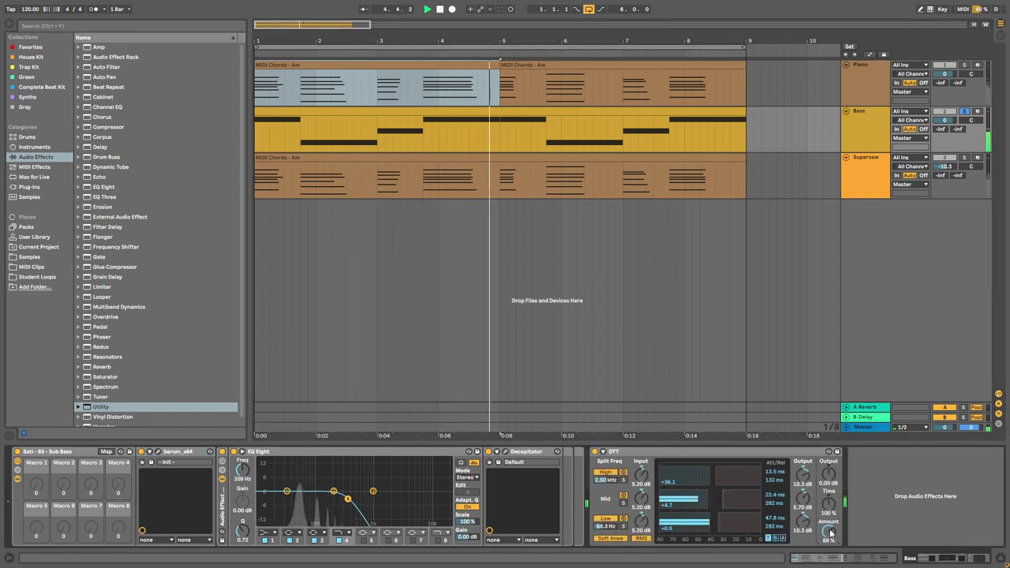
key("Down")
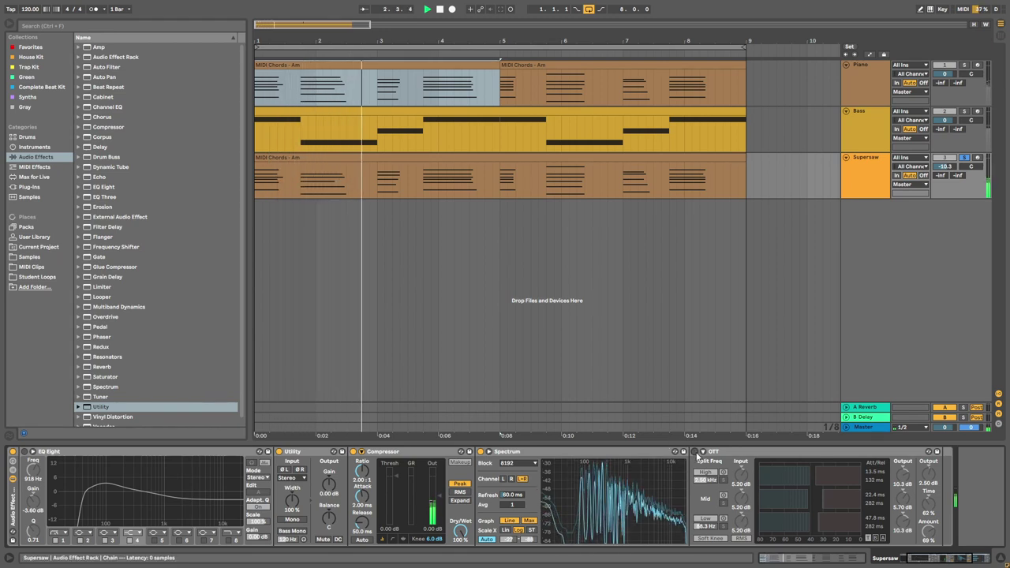
Step: Enable OTT on the Supersaw track and bring up its effect chain
left_click(695, 452)
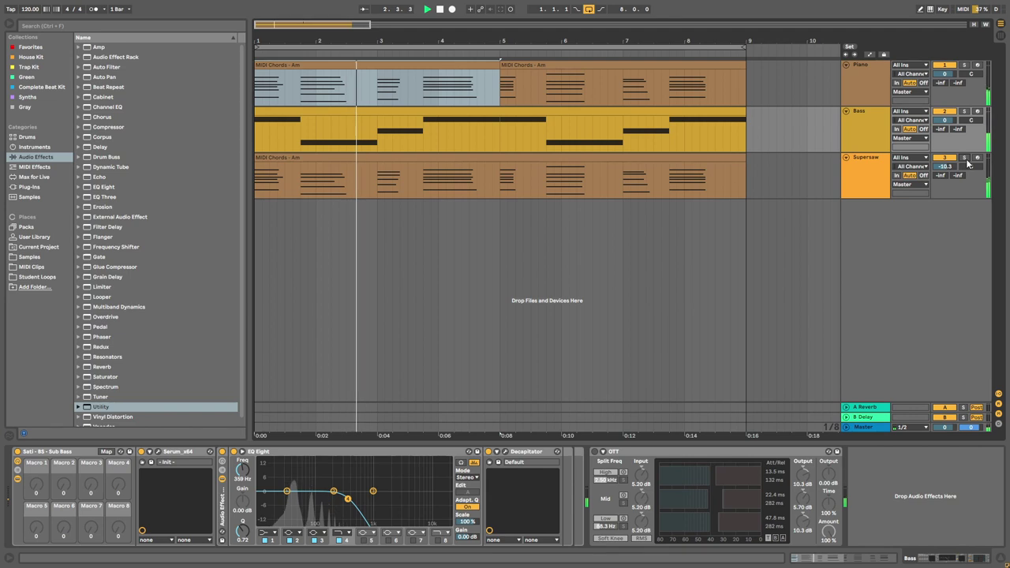
left_click(869, 180)
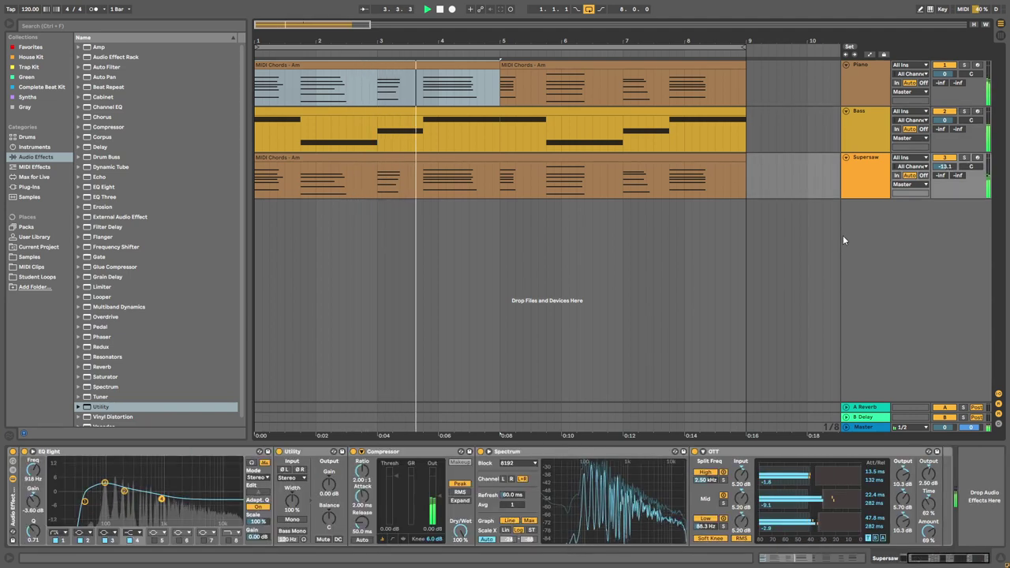